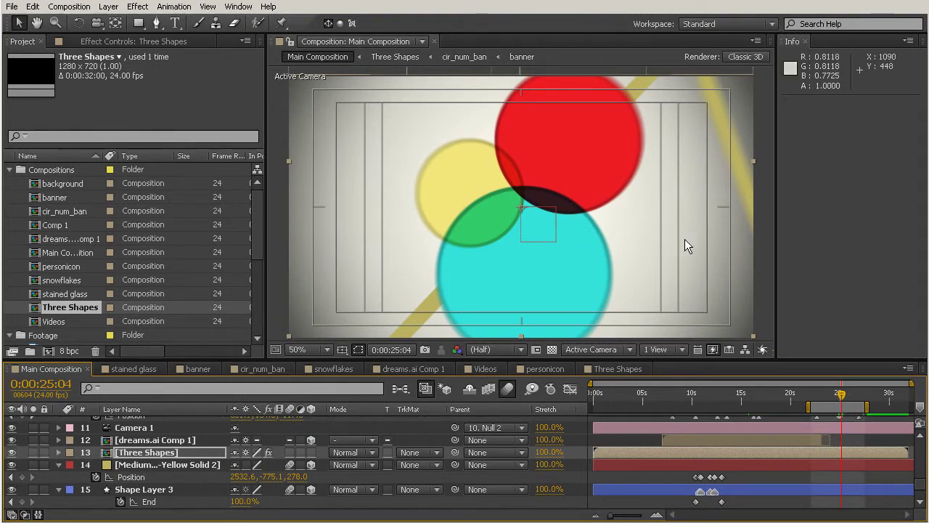
# - Open the Three Shapes composition from the main composition, fit the view at 50%, and move the current time to 0:00:08:23
pyautogui.moveTo(841, 399); pyautogui.dragTo(660, 403)
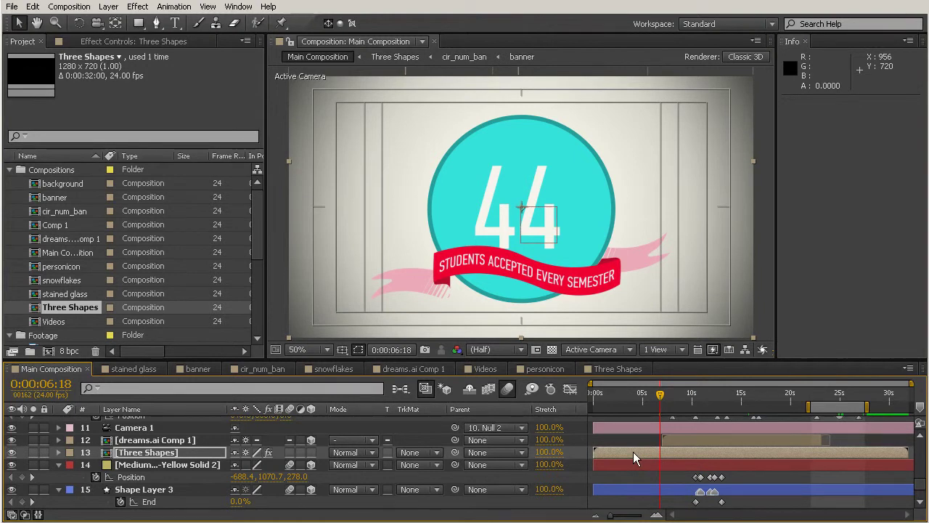
pyautogui.doubleClick(145, 452)
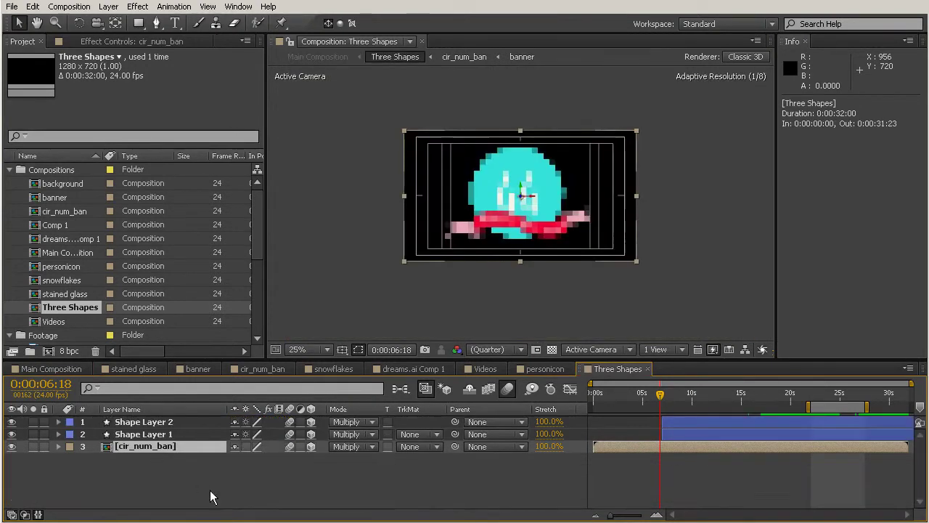
pyautogui.click(681, 229)
pyautogui.press('.')
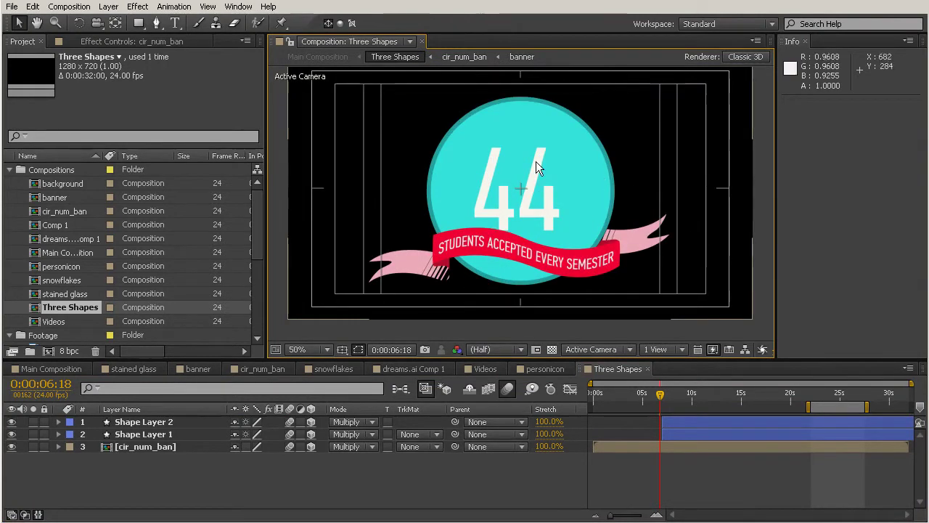
pyautogui.moveTo(677, 399); pyautogui.dragTo(681, 393)
# - Add the expression wiggle(5,15) to the Position property of Shape Layer 2
pyautogui.click(165, 424)
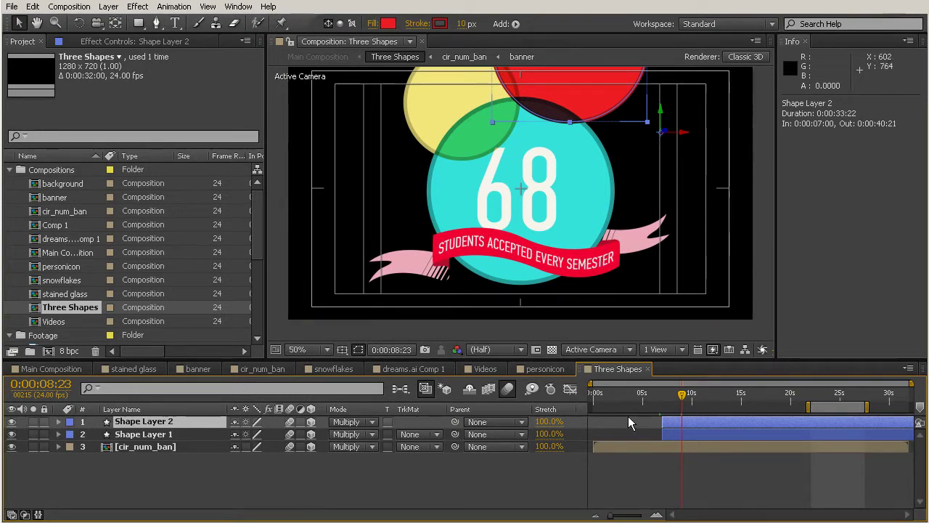
pyautogui.press('p')
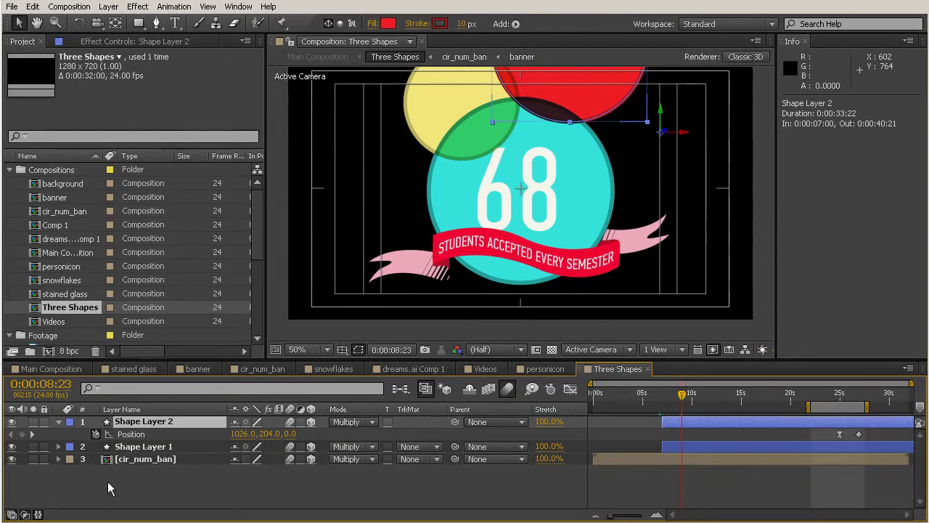
pyautogui.keyDown('alt'); pyautogui.click(95, 433); pyautogui.keyUp('alt')
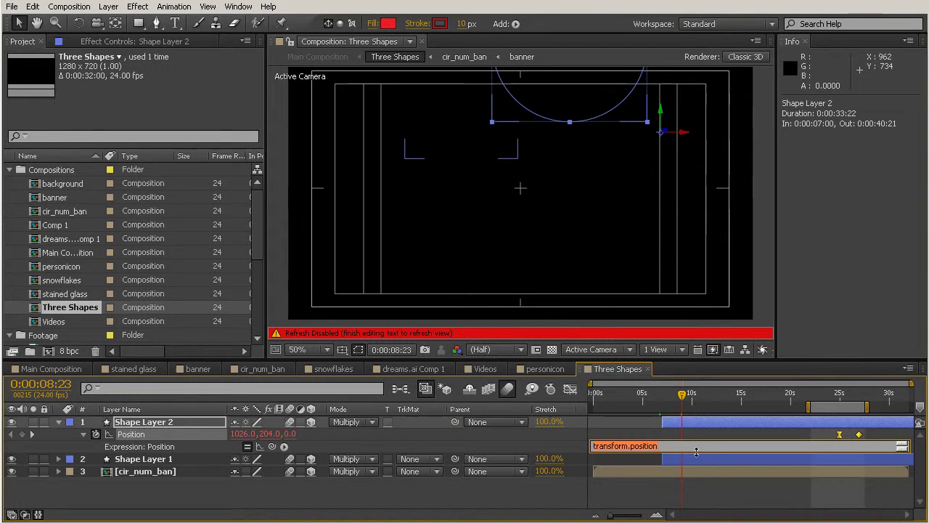
pyautogui.press('BackSpace')
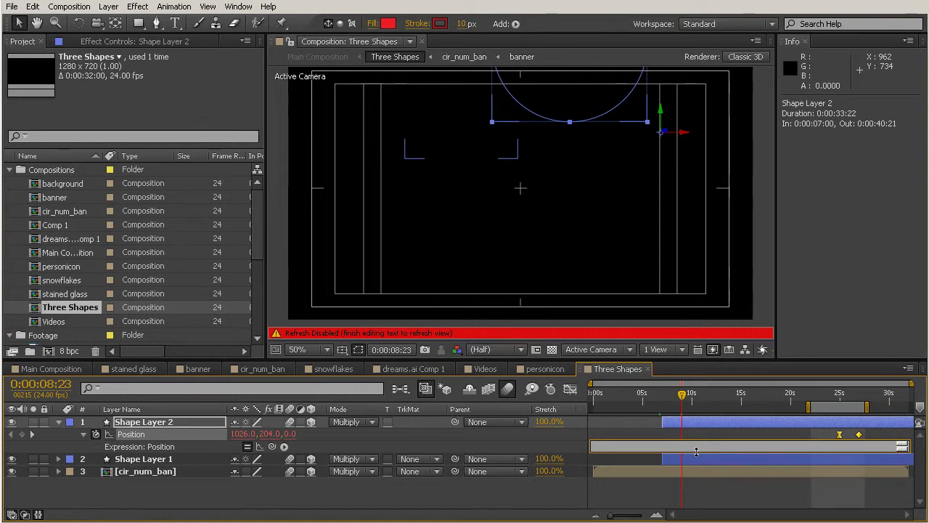
pyautogui.write('e')
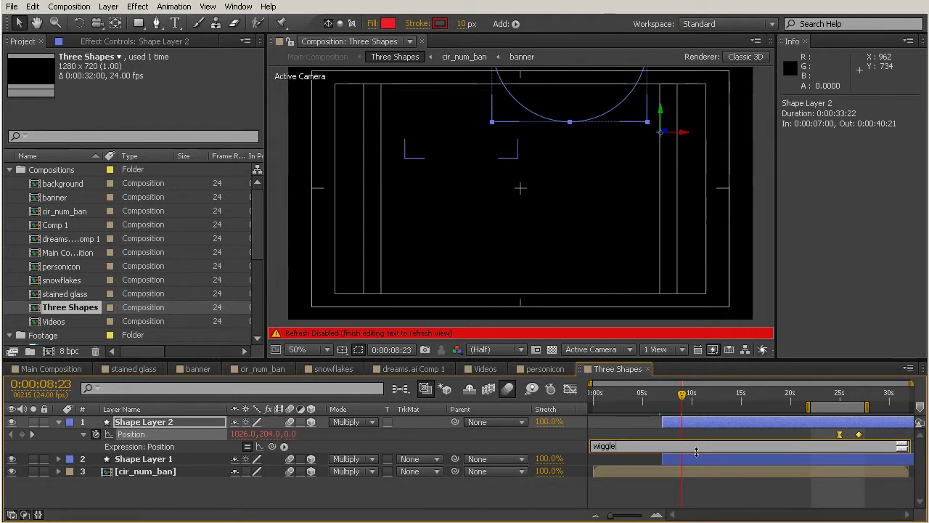
pyautogui.write('(5')
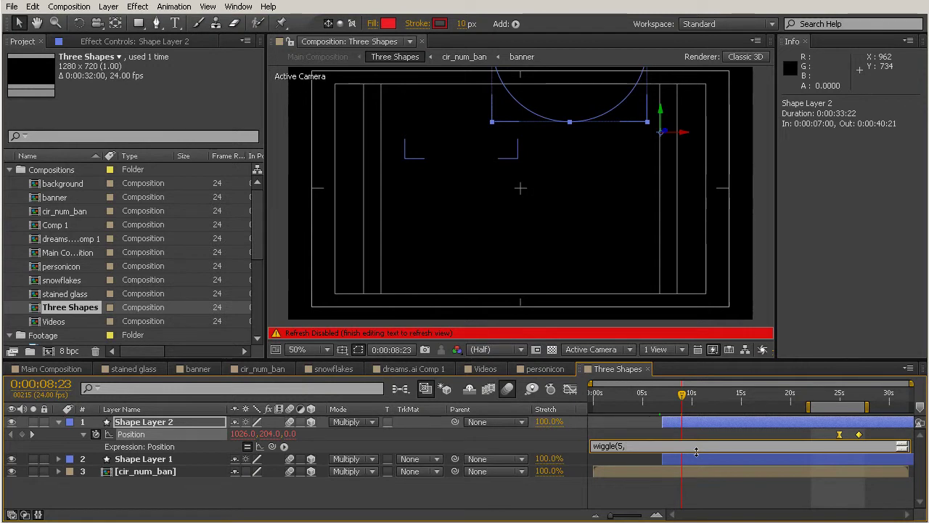
pyautogui.write(',15')
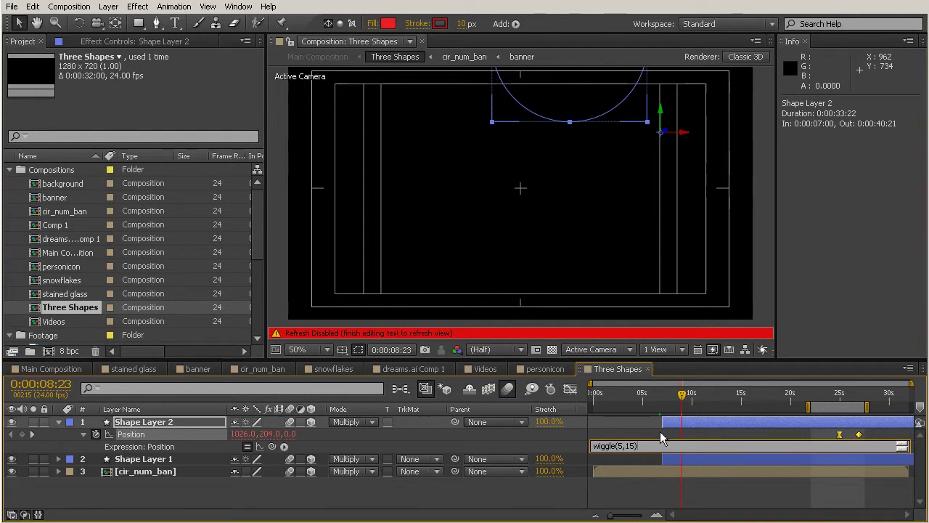
pyautogui.click(675, 466)
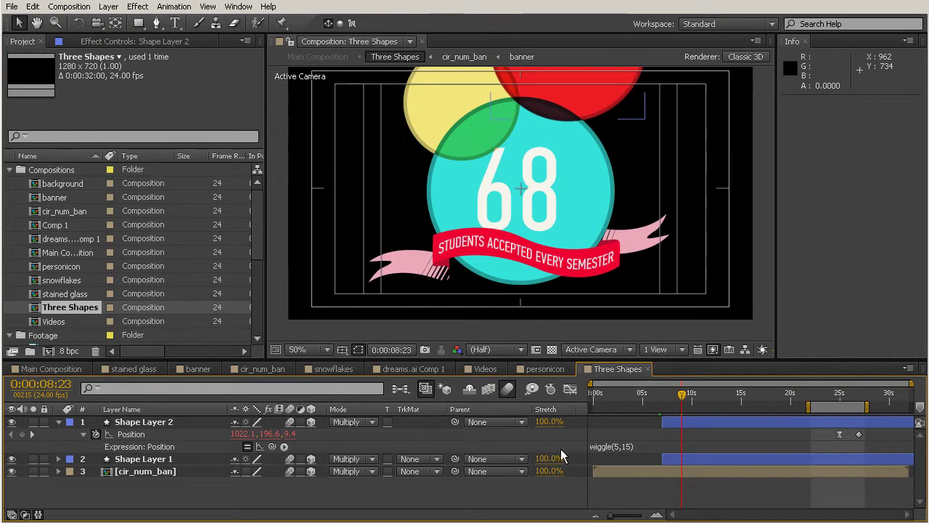
# - Solo Shape Layer 2 and scrub through the timeline to review its wiggling motion, including around the first Position keyframe
pyautogui.moveTo(686, 398); pyautogui.dragTo(708, 404)
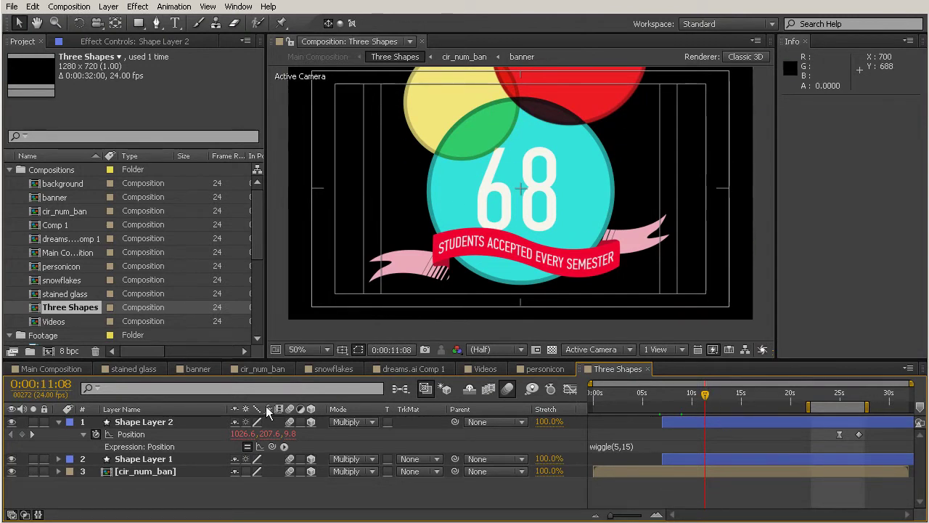
pyautogui.click(32, 422)
pyautogui.moveTo(705, 396); pyautogui.dragTo(692, 448)
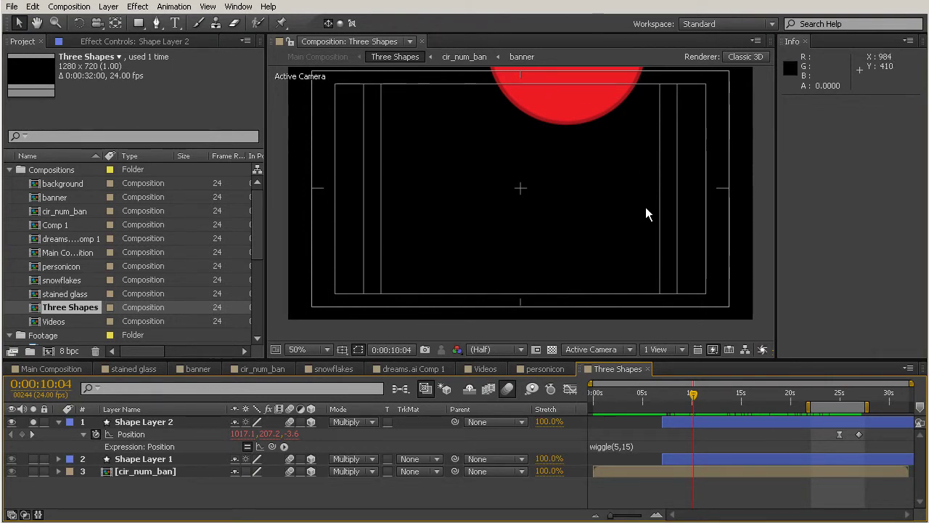
pyautogui.click(839, 396)
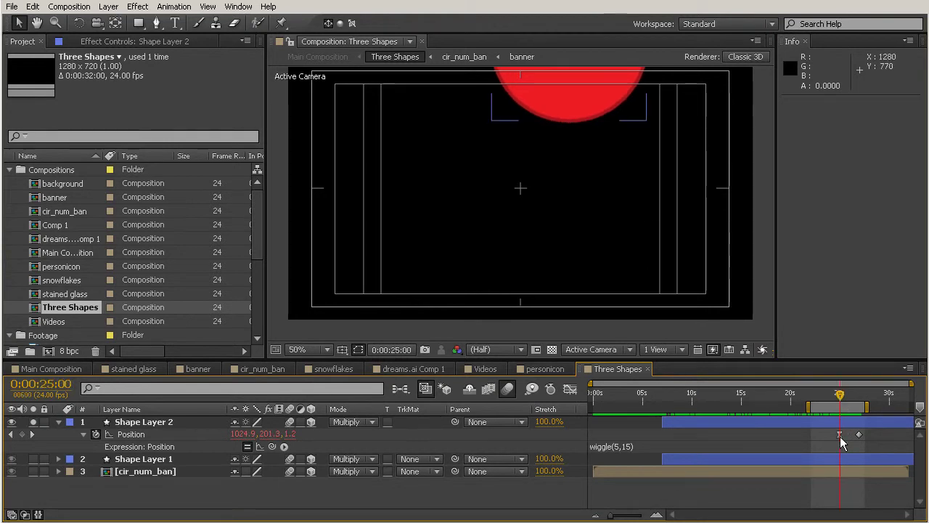
pyautogui.moveTo(839, 395); pyautogui.dragTo(814, 448)
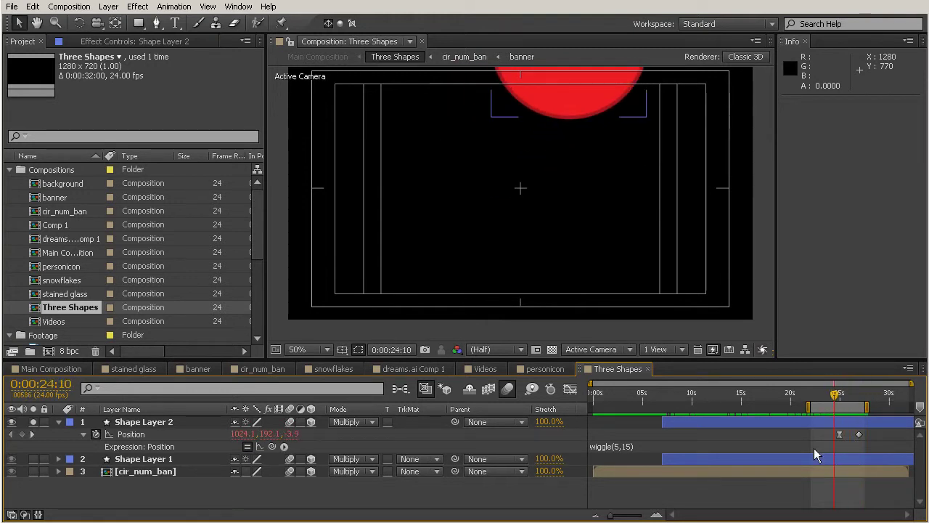
# - Set the wiggle amplitude in Shape Layer 2's Position expression to 100 and scrub past the keyframes to check the motion
pyautogui.click(628, 449)
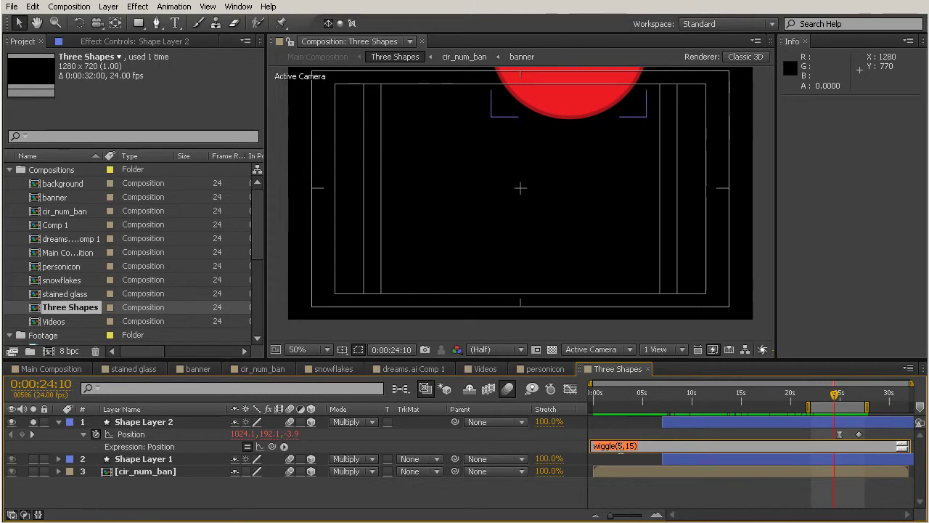
pyautogui.moveTo(638, 445); pyautogui.dragTo(614, 445)
pyautogui.click(611, 456)
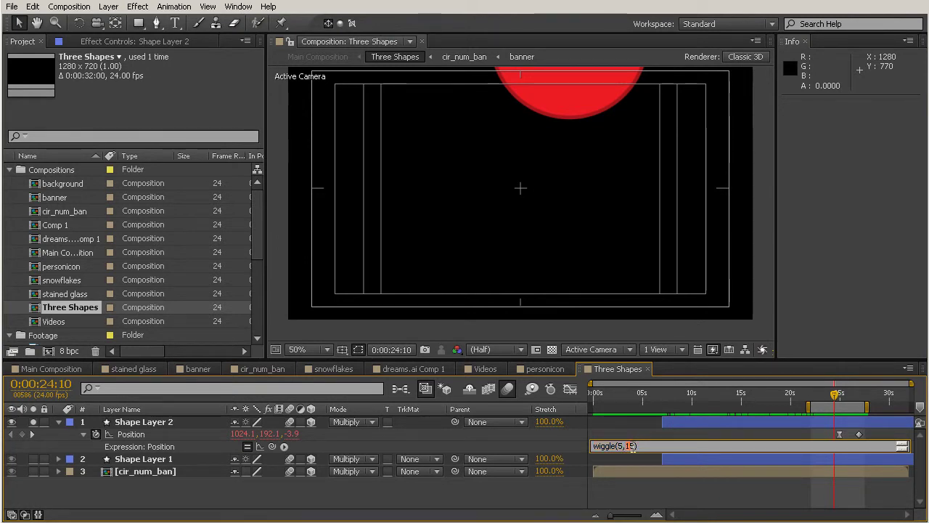
pyautogui.write('100')
pyautogui.click(676, 514)
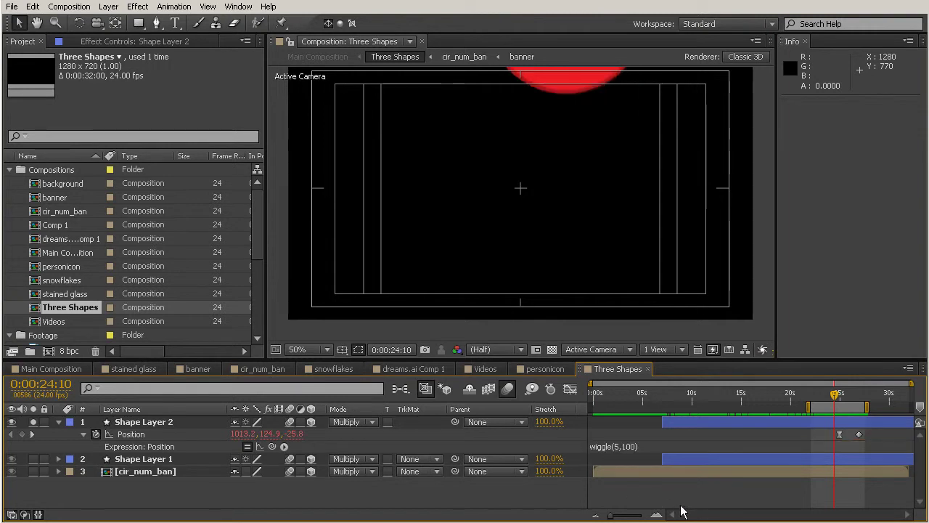
pyautogui.moveTo(837, 396); pyautogui.dragTo(869, 408)
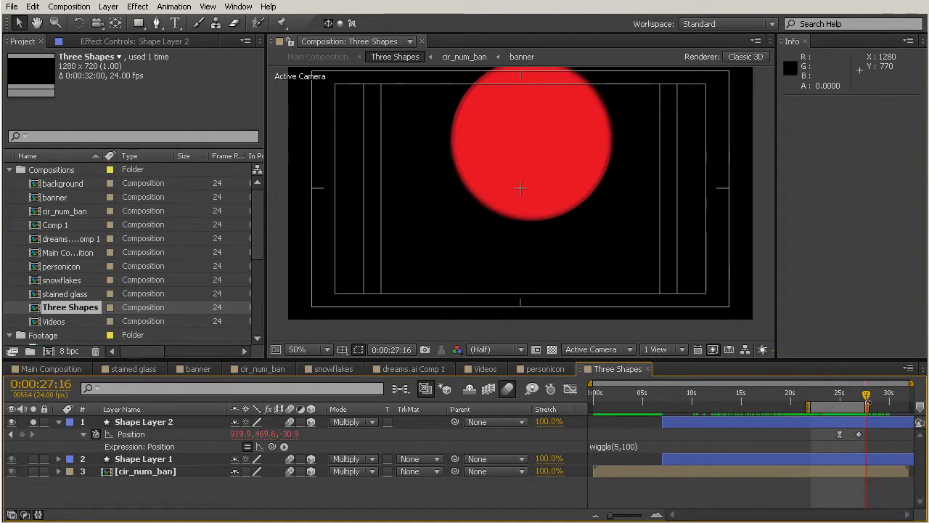
# - Change Shape Layer 2's Position expression to wiggle(4,12)
pyautogui.click(633, 446)
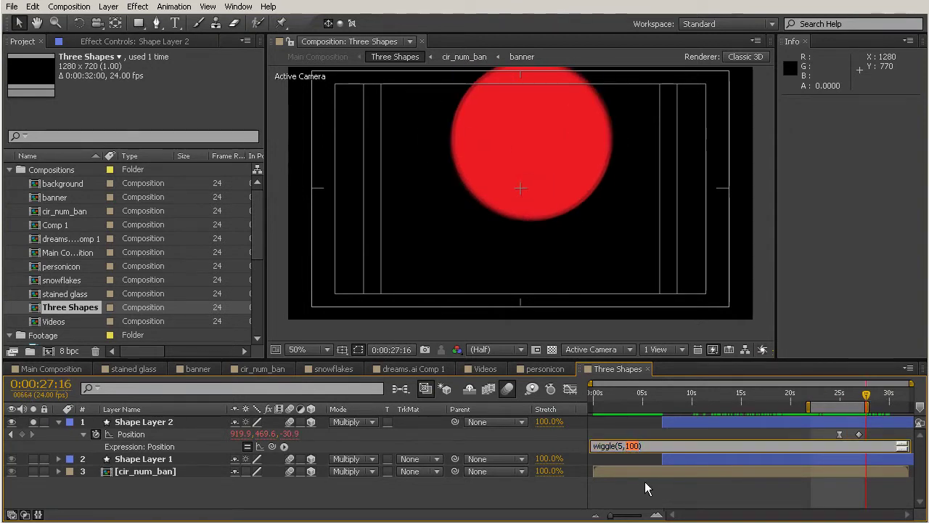
pyautogui.write('12')
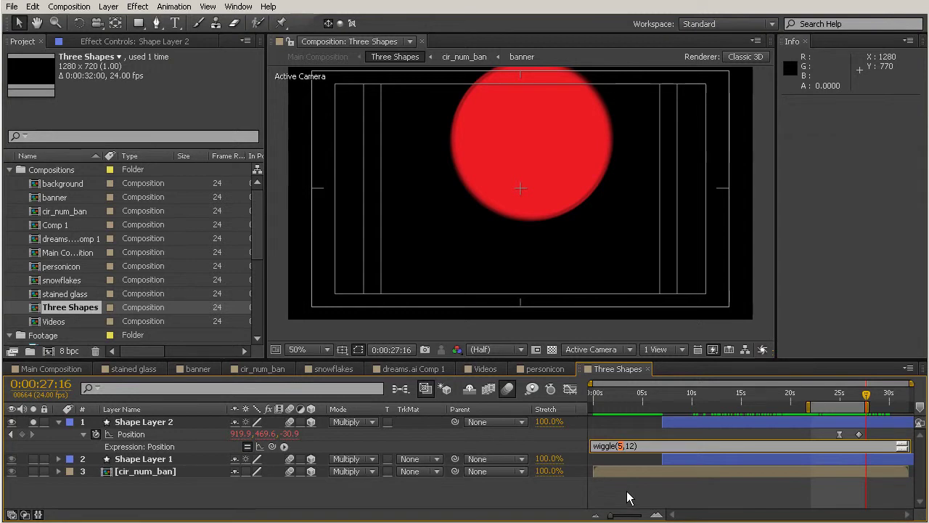
pyautogui.write('4')
pyautogui.press('KP_Enter')
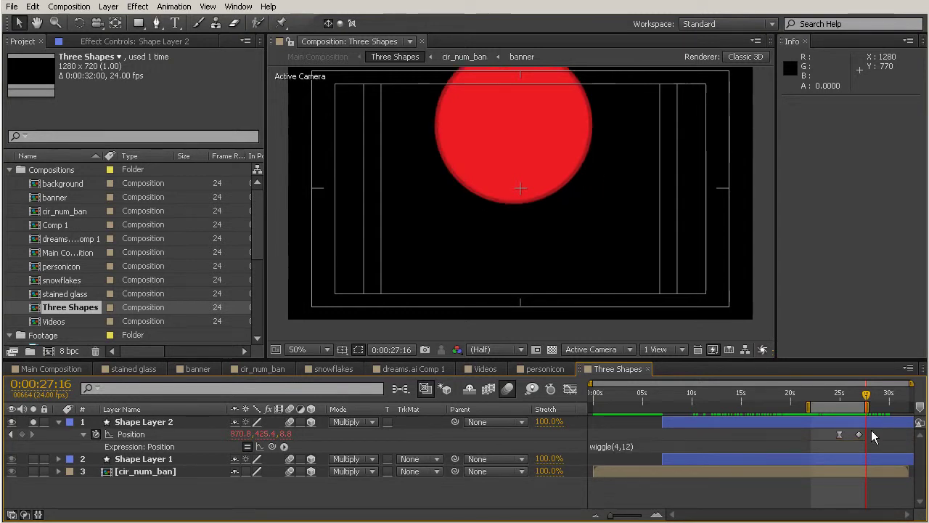
# - Extend the work area to start at 0:00:06:22 and play a RAM preview of the wiggling red circle
pyautogui.moveTo(865, 398); pyautogui.dragTo(753, 413)
pyautogui.moveTo(809, 408); pyautogui.dragTo(658, 408)
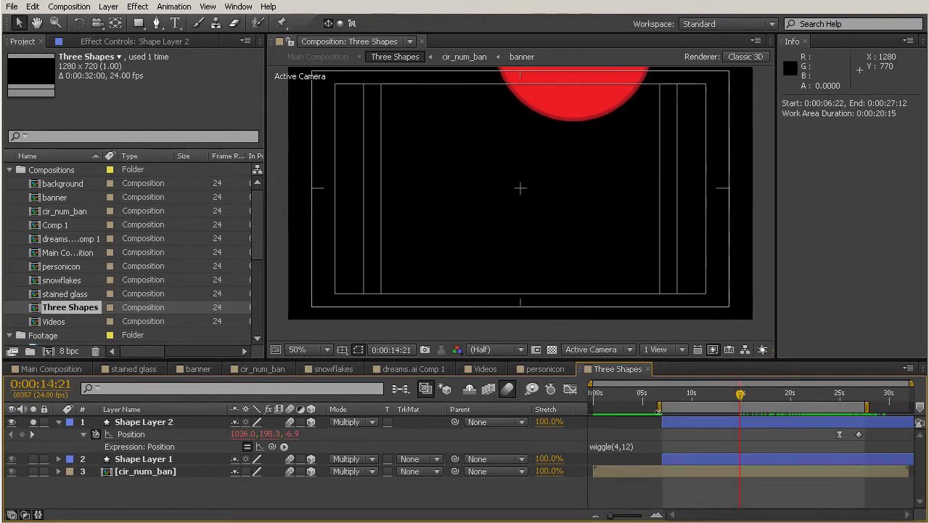
pyautogui.press('KP_0')
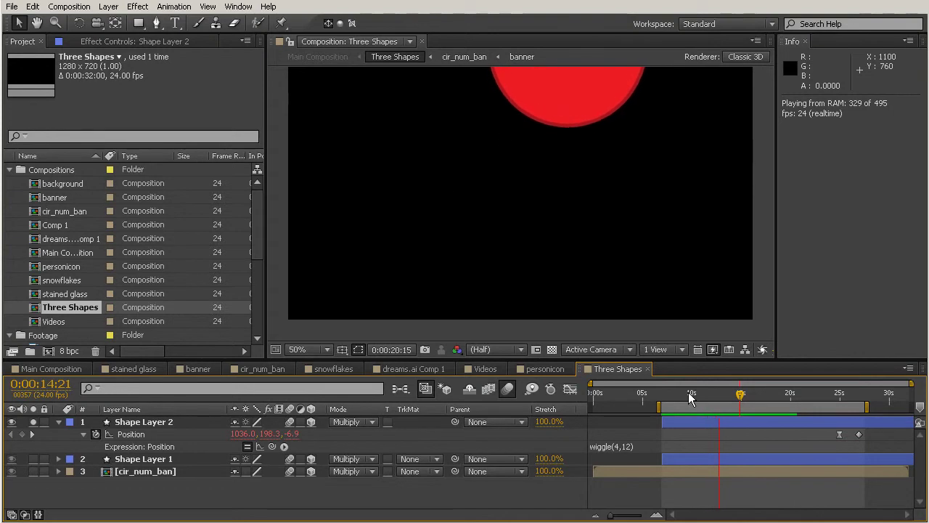
pyautogui.press('space')
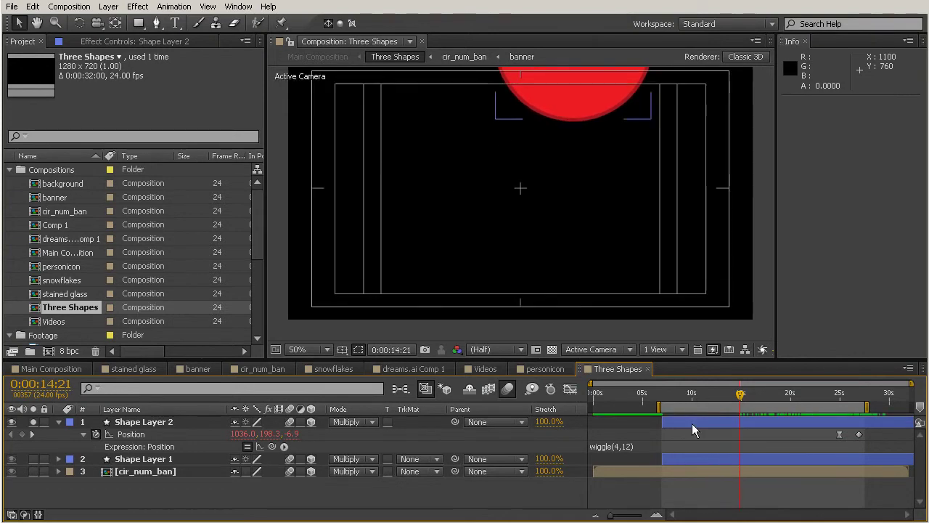
# - Lower the wiggle frequency in Shape Layer 2's Position expression to 2, keeping the amplitude at 12
pyautogui.click(622, 448)
pyautogui.click(622, 448)
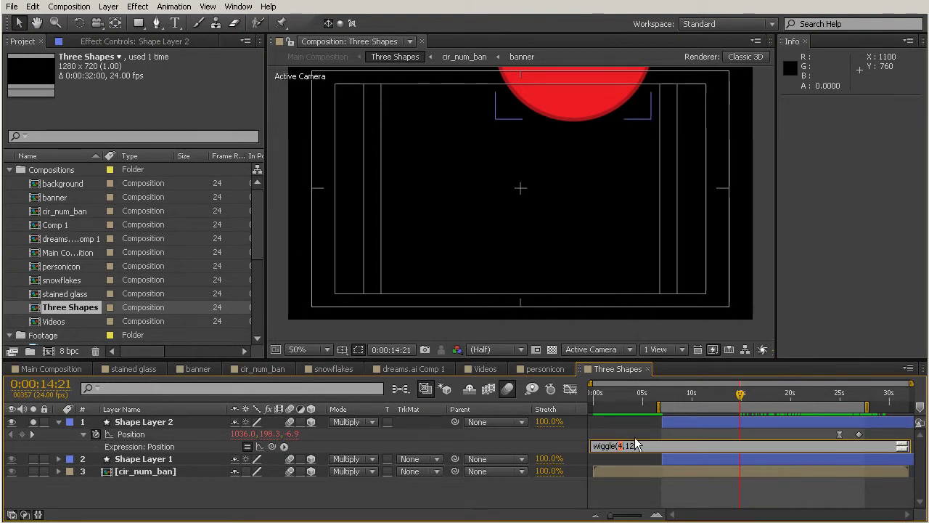
pyautogui.write('2')
pyautogui.click(614, 446)
pyautogui.click(705, 432)
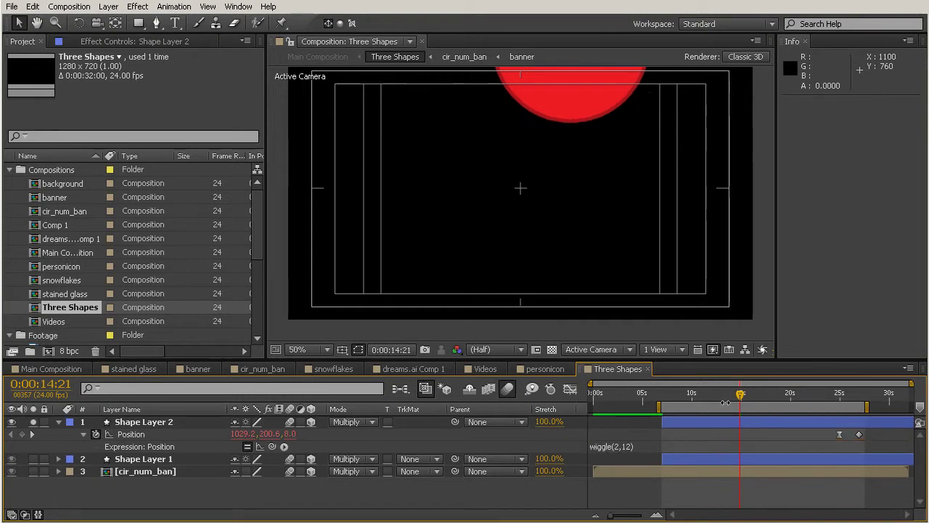
# - Scrub to 0:00:16:11 and play a RAM preview to check the slower wiggle on the red circle
pyautogui.moveTo(740, 394); pyautogui.dragTo(765, 425)
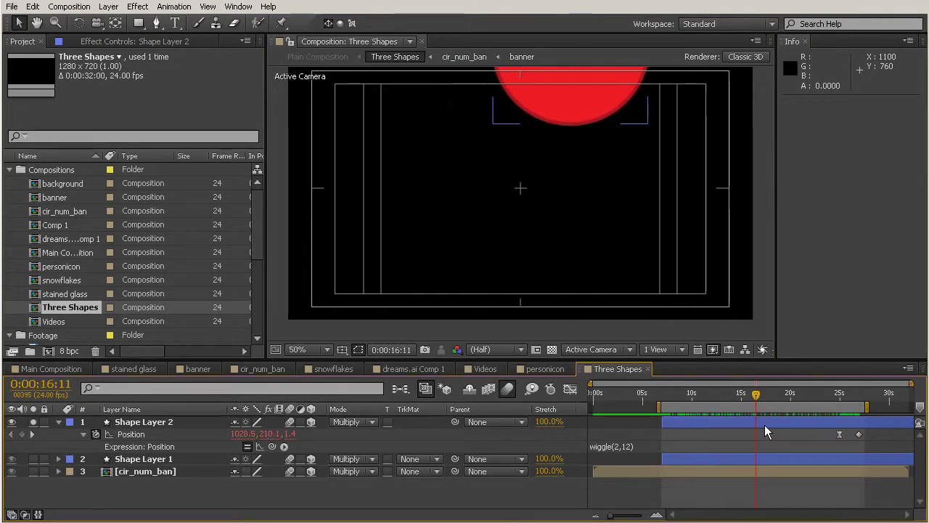
pyautogui.press('KP_0')
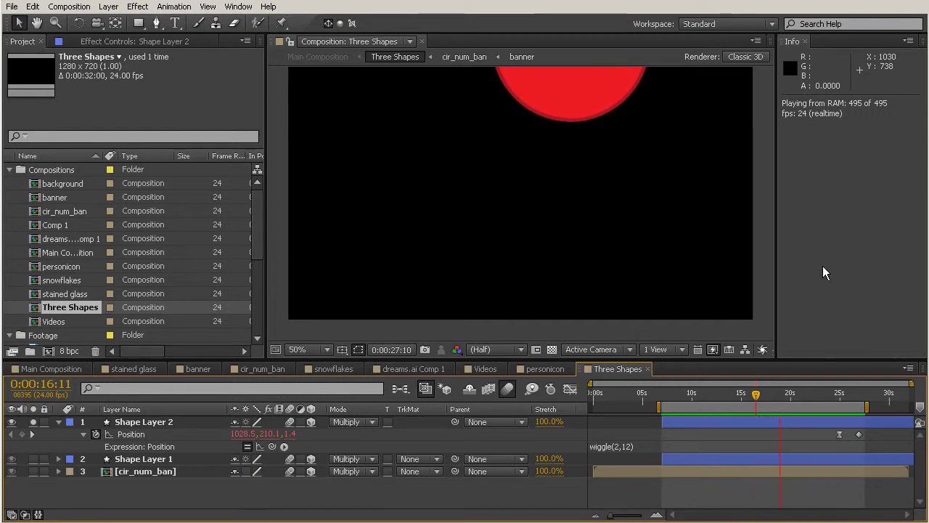
pyautogui.press('space')
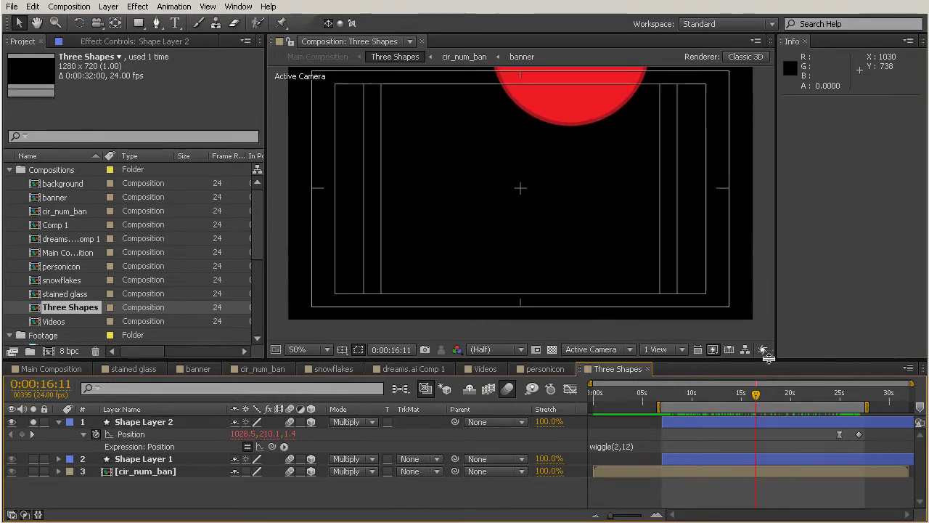
# - Copy Shape Layer 2's wiggle(2,12) expression and reveal the Position properties of Shape Layer 1 and cir_num_ban
pyautogui.click(617, 446)
pyautogui.hotkey('ctrl', 'c')
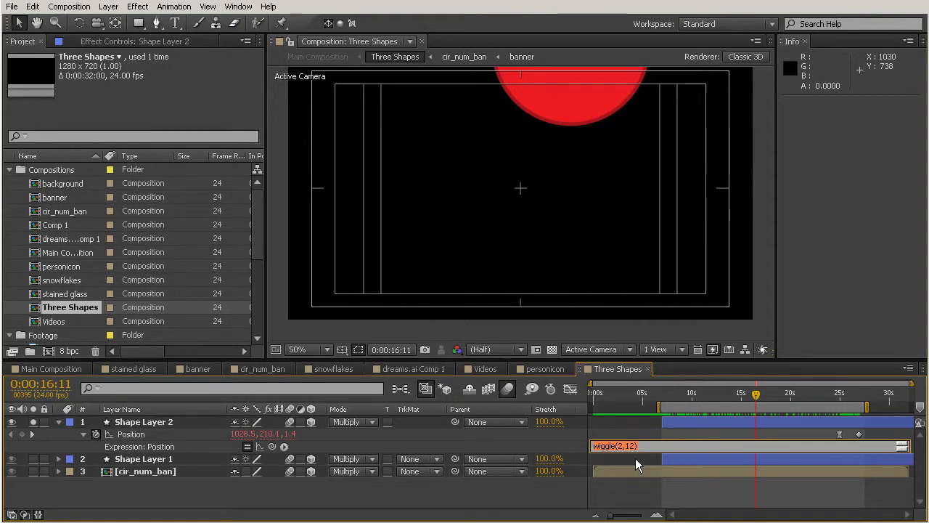
pyautogui.click(672, 460)
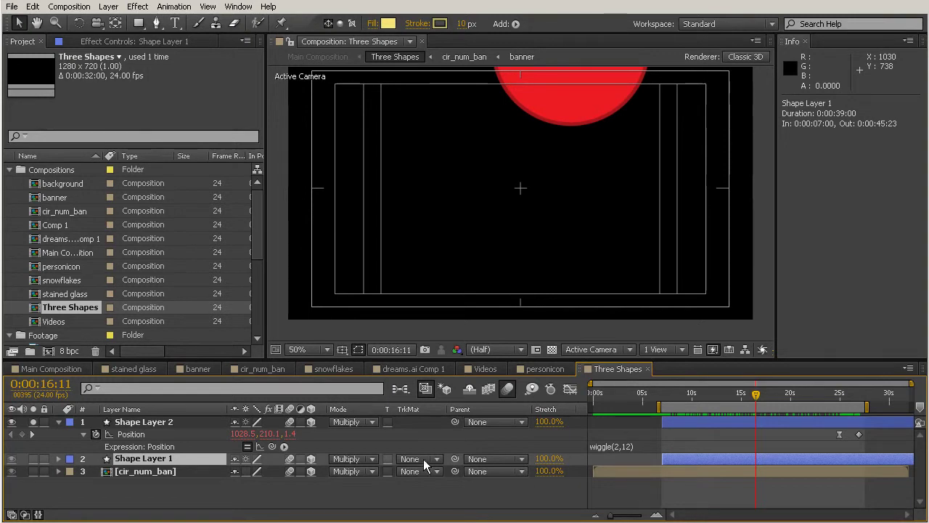
pyautogui.press('p')
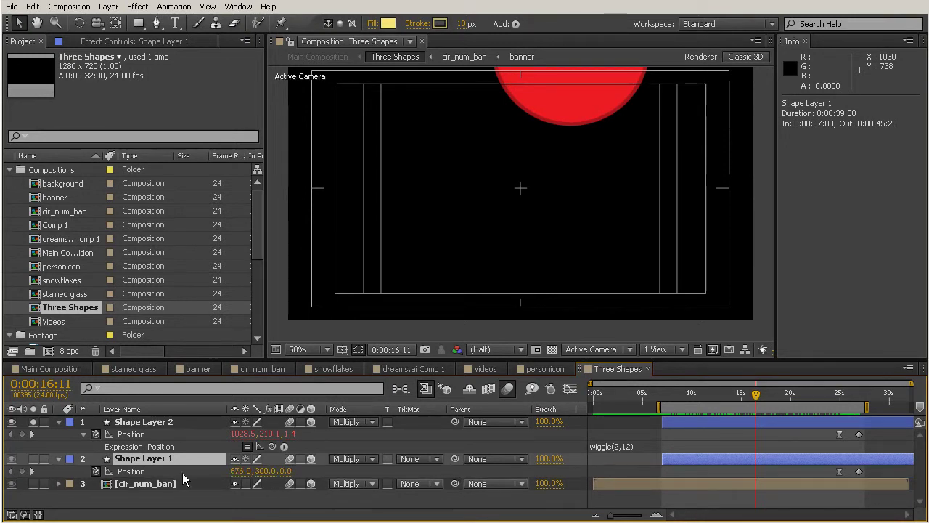
pyautogui.click(173, 484)
pyautogui.press('p')
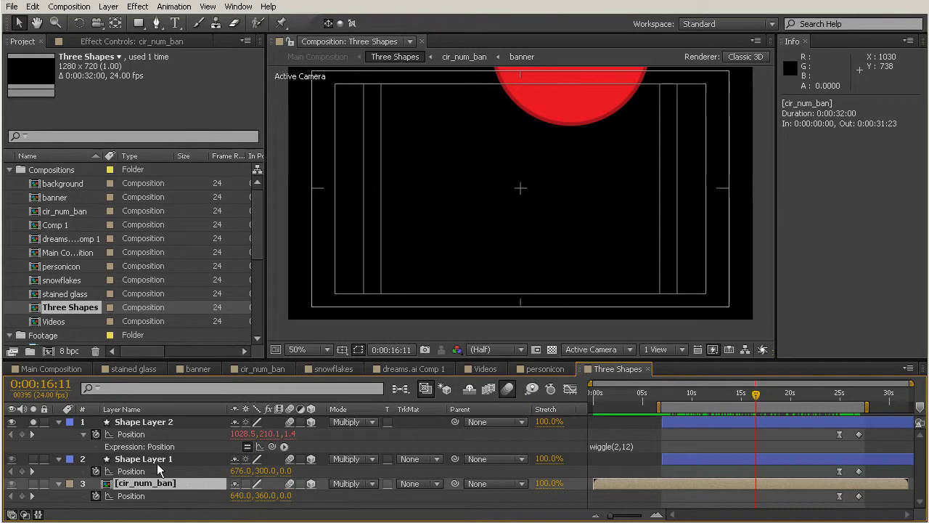
# - Apply the copied wiggle(2,12) expression to the Position of Shape Layer 1 and of cir_num_ban
pyautogui.keyDown('alt'); pyautogui.click(95, 471); pyautogui.keyUp('alt')
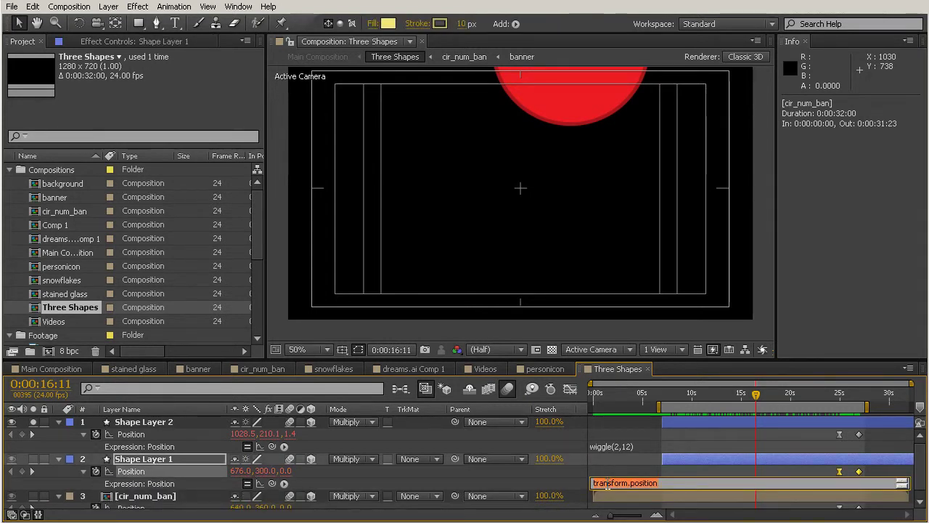
pyautogui.hotkey('ctrl', 'v')
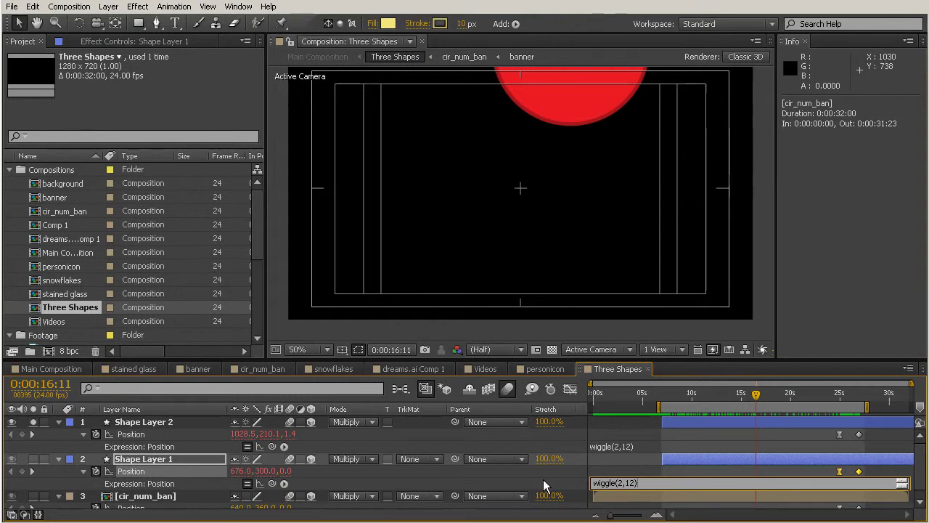
pyautogui.click(653, 467)
pyautogui.scroll(-1, 653, 467)
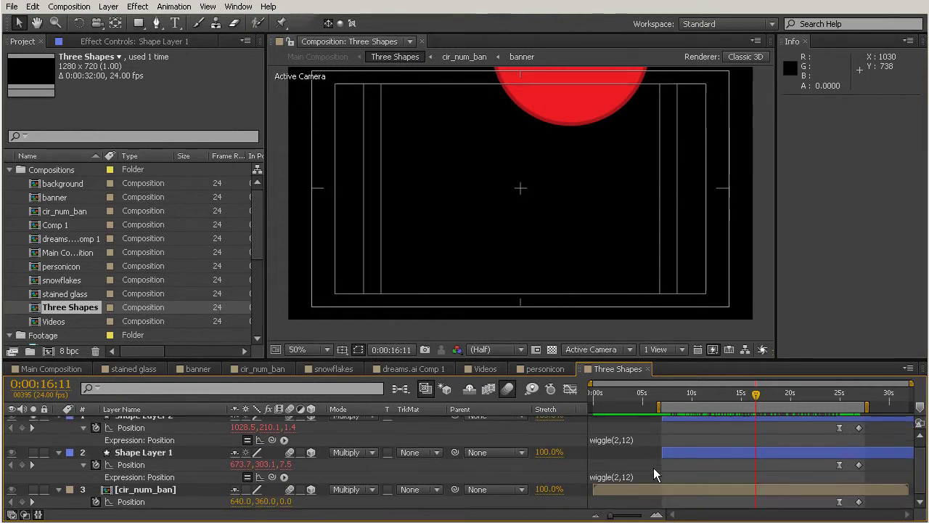
pyautogui.click(628, 494)
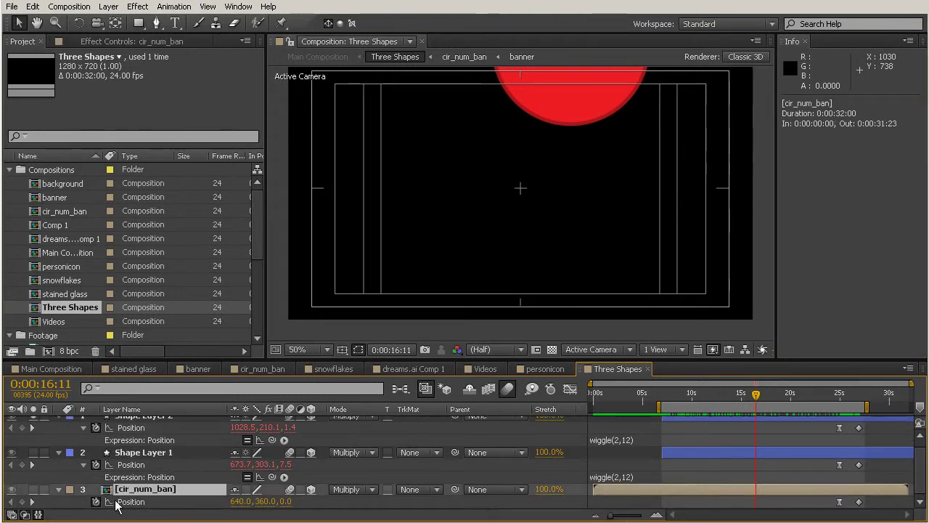
pyautogui.keyDown('alt'); pyautogui.click(95, 502); pyautogui.keyUp('alt')
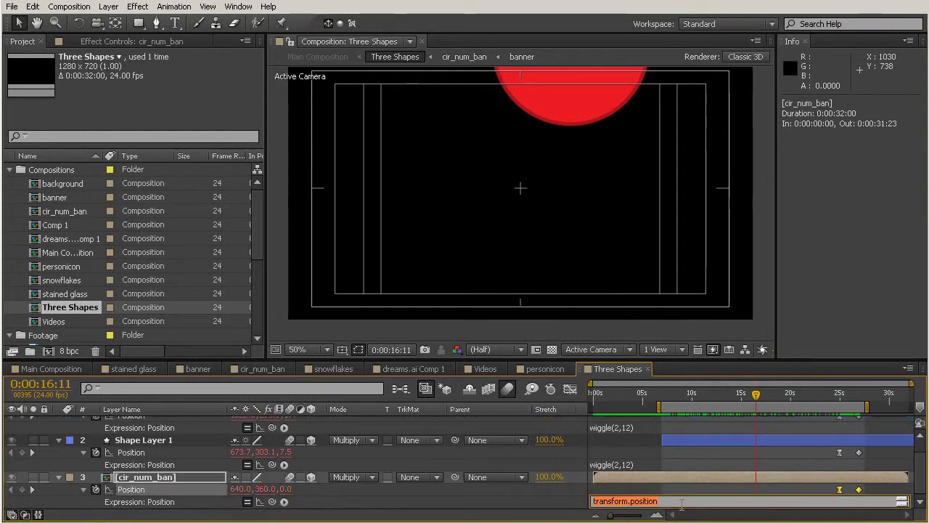
pyautogui.hotkey('ctrl', 'v')
pyautogui.click(710, 457)
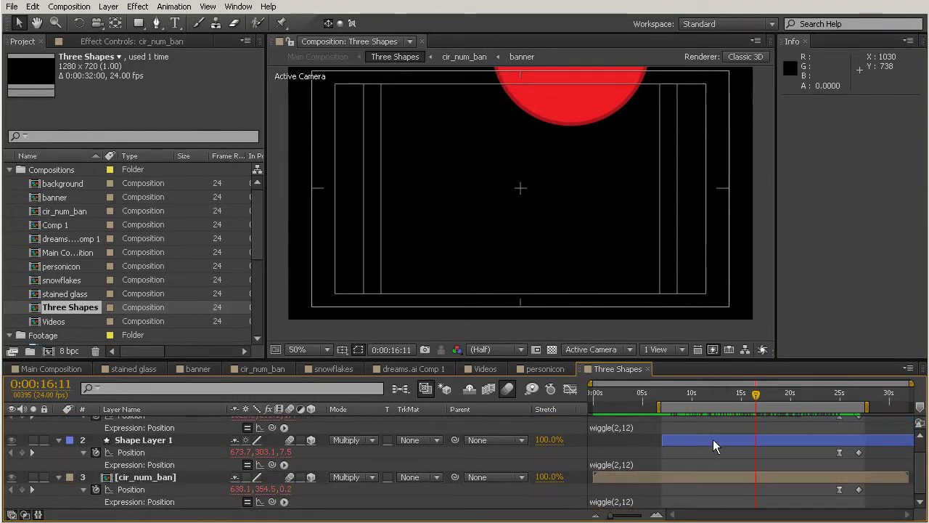
# - Play a RAM preview of all three wiggling circles together
pyautogui.scroll(1, 57, 446)
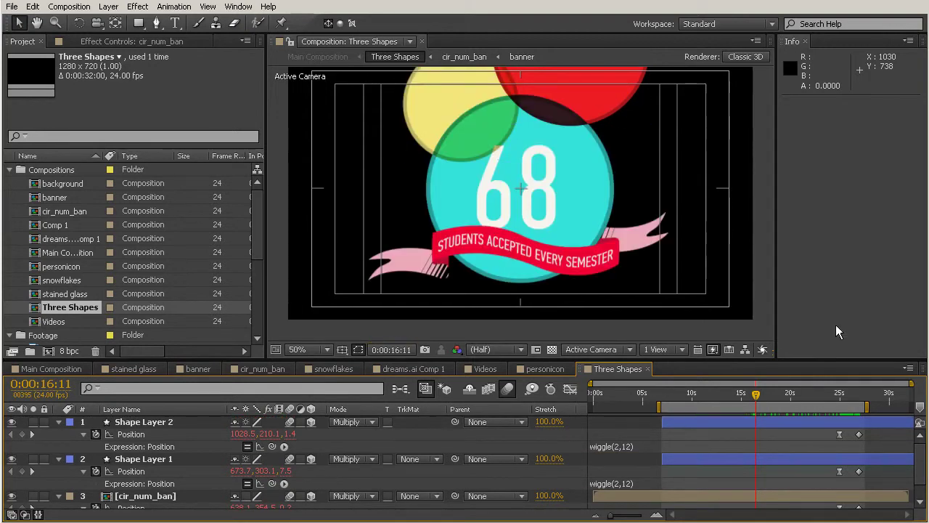
pyautogui.press('KP_0')
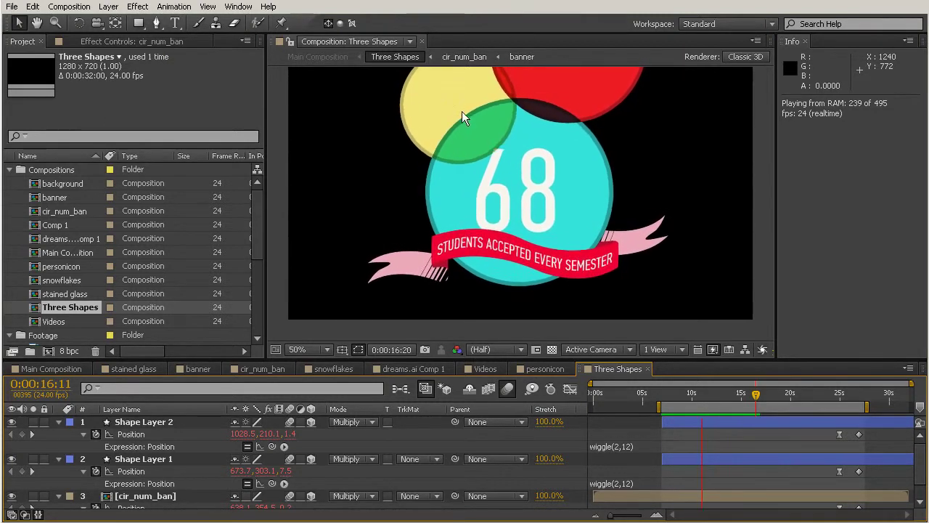
pyautogui.press('space')
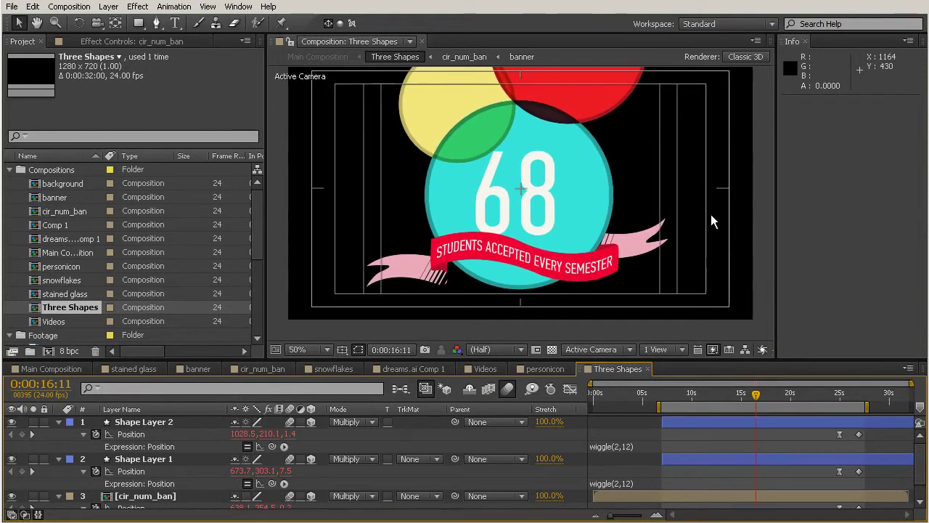
# - At 0:00:15:20, create a "%" text layer in the empty area beside the yellow circle
pyautogui.moveTo(756, 401)
pyautogui.mouseDown()
pyautogui.moveTo(736, 399)
pyautogui.moveTo(750, 400)
pyautogui.mouseUp()
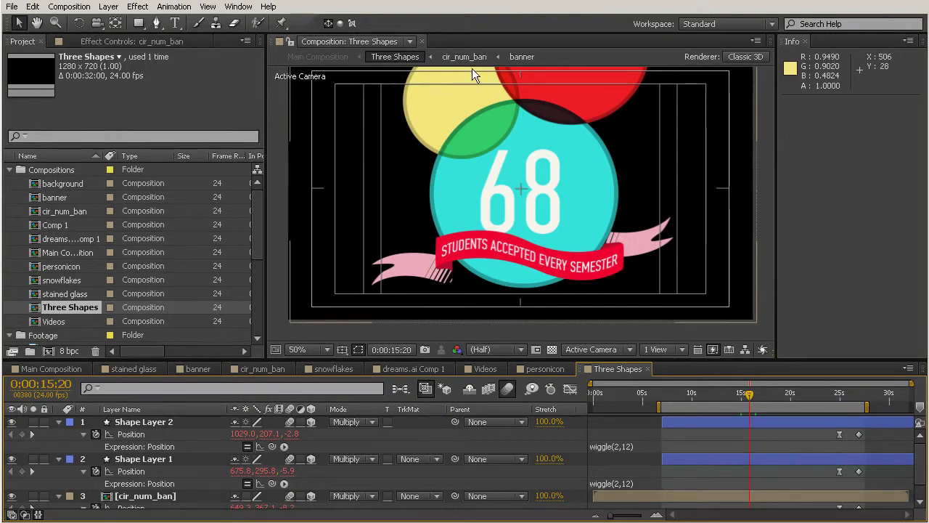
pyautogui.click(174, 24)
pyautogui.click(352, 158)
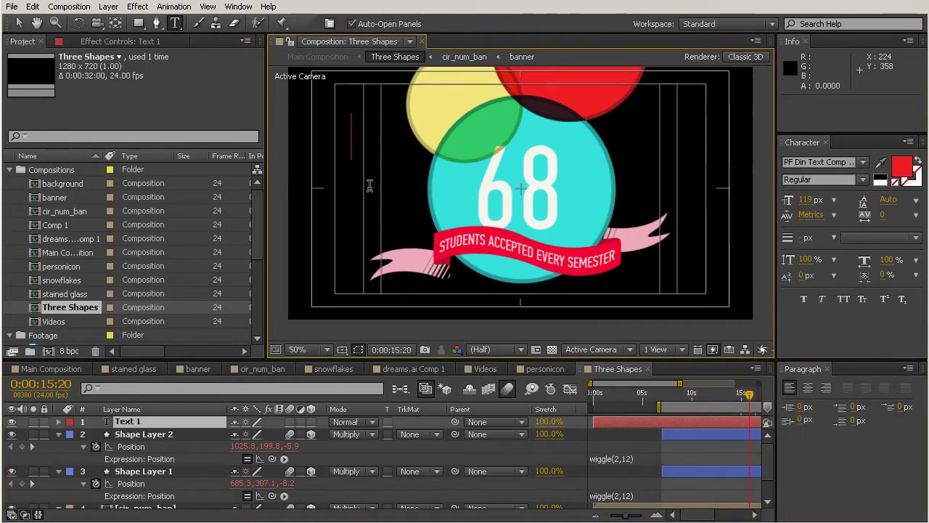
pyautogui.write('%')
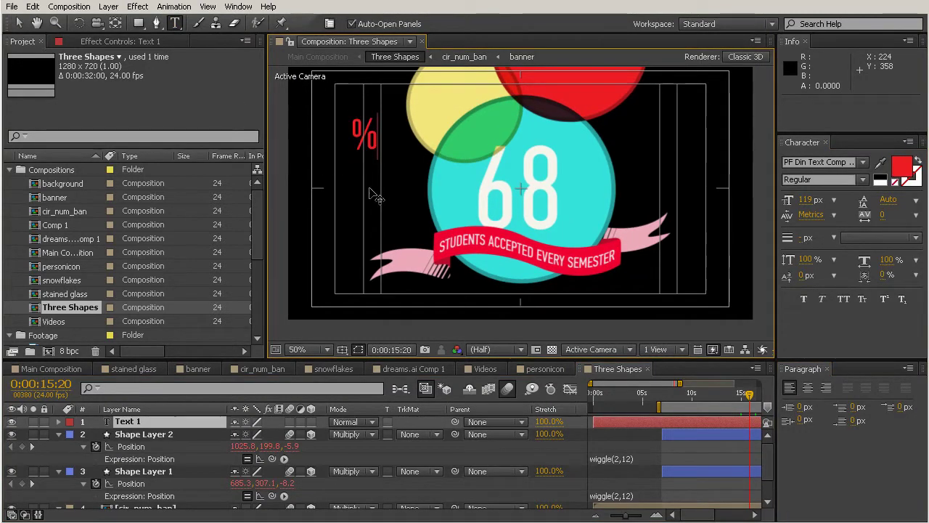
pyautogui.click(19, 25)
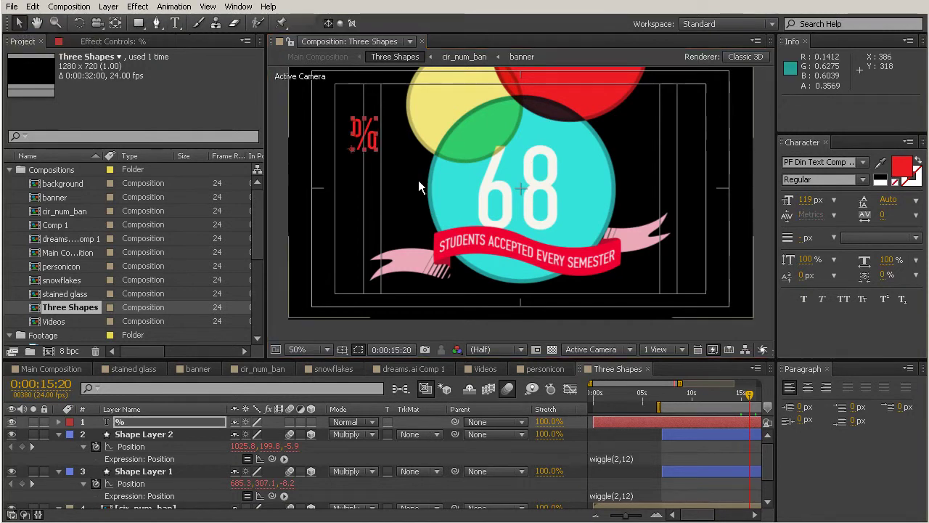
# - Change the fill colour of the % text to dark grey
pyautogui.click(902, 167)
pyautogui.moveTo(257, 386); pyautogui.dragTo(236, 383)
pyautogui.press('Return')
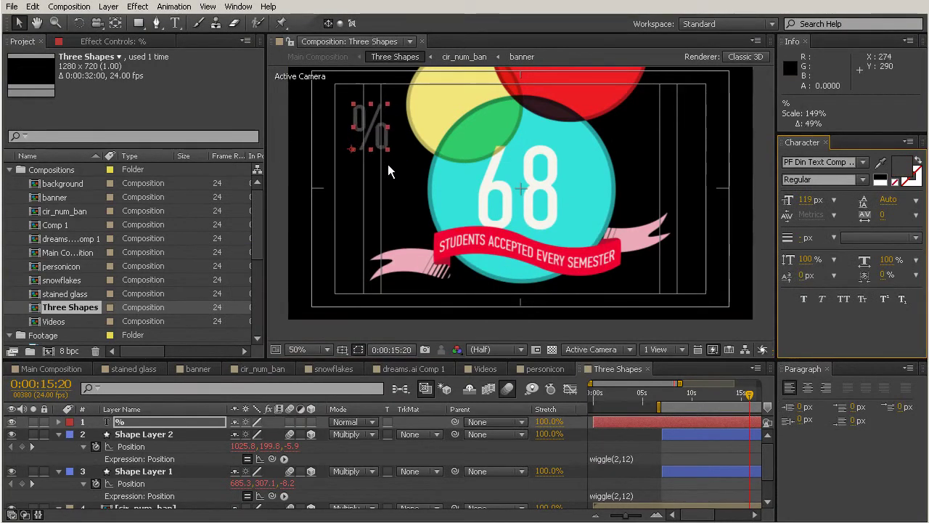
# - Scale the % text to about 219% as a 3D layer and centre it over the yellow circle at position 404, 214, 0
pyautogui.moveTo(392, 140); pyautogui.dragTo(481, 124)
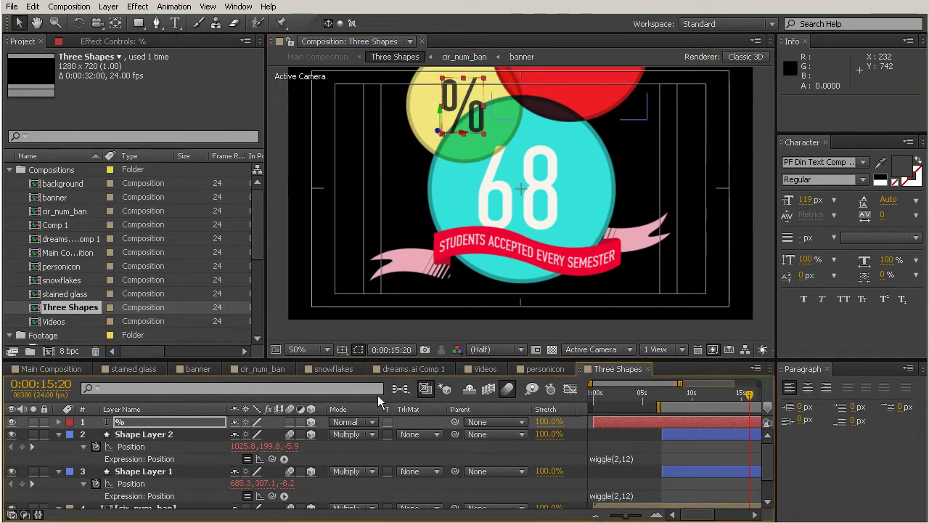
pyautogui.moveTo(483, 133); pyautogui.dragTo(495, 141)
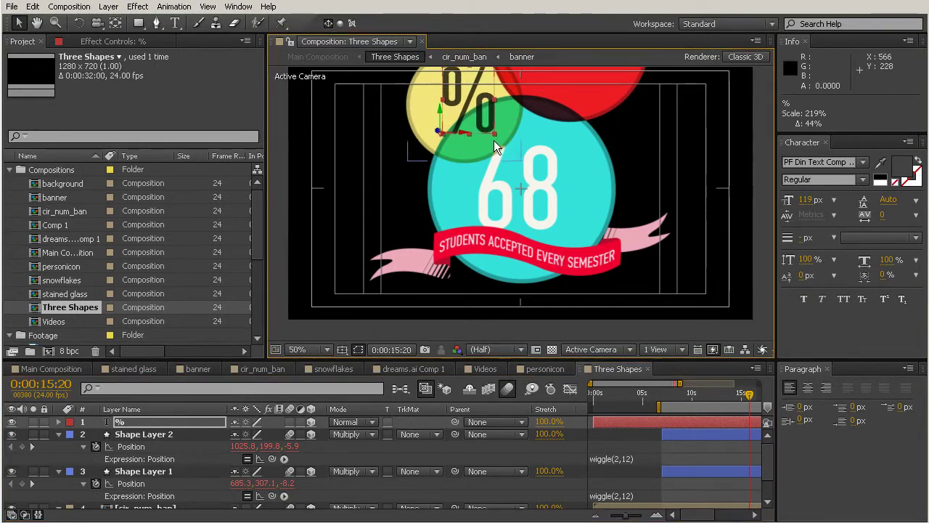
pyautogui.moveTo(562, 137); pyautogui.dragTo(575, 168)
pyautogui.moveTo(502, 144); pyautogui.dragTo(499, 151)
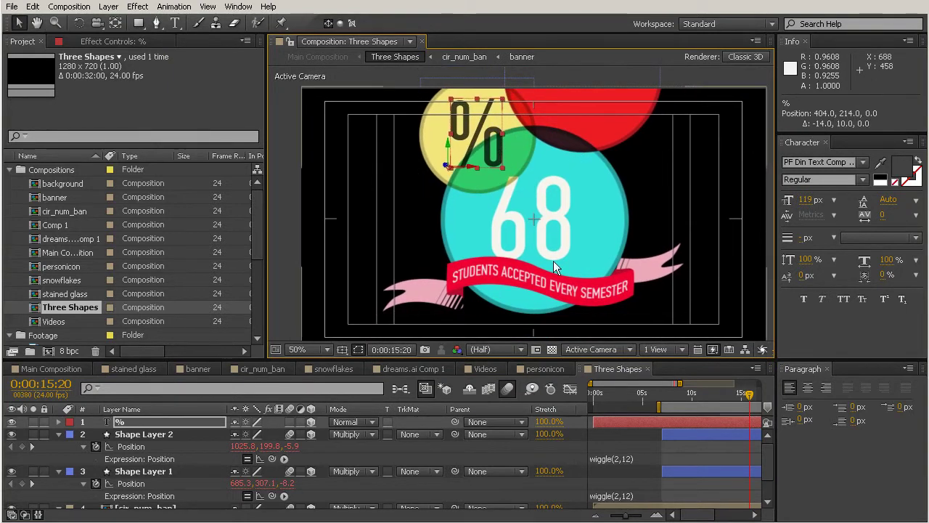
# - Parent the % layer to Shape Layer 1 and check its motion with the yellow circle in a RAM preview
pyautogui.click(134, 472)
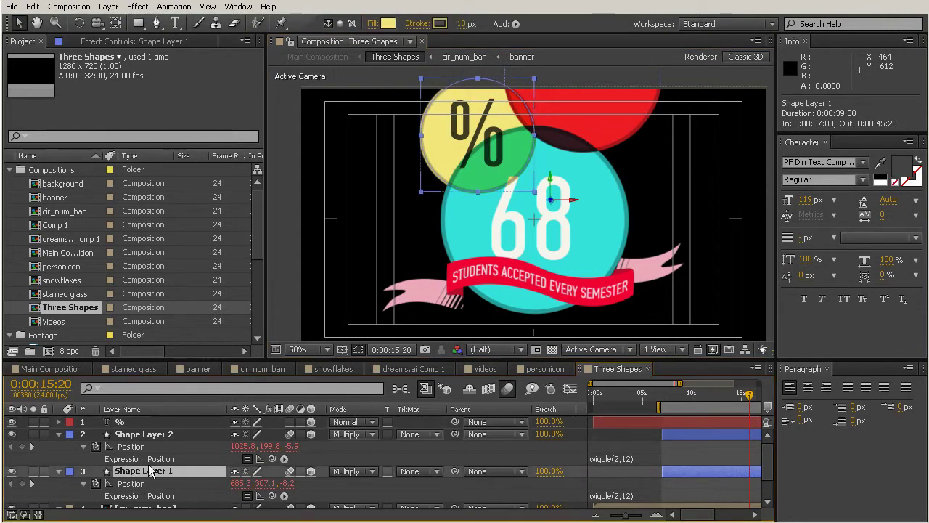
pyautogui.moveTo(455, 422); pyautogui.dragTo(131, 476)
pyautogui.click(690, 442)
pyautogui.moveTo(679, 395)
pyautogui.mouseDown()
pyautogui.moveTo(670, 397)
pyautogui.moveTo(685, 399)
pyautogui.mouseUp()
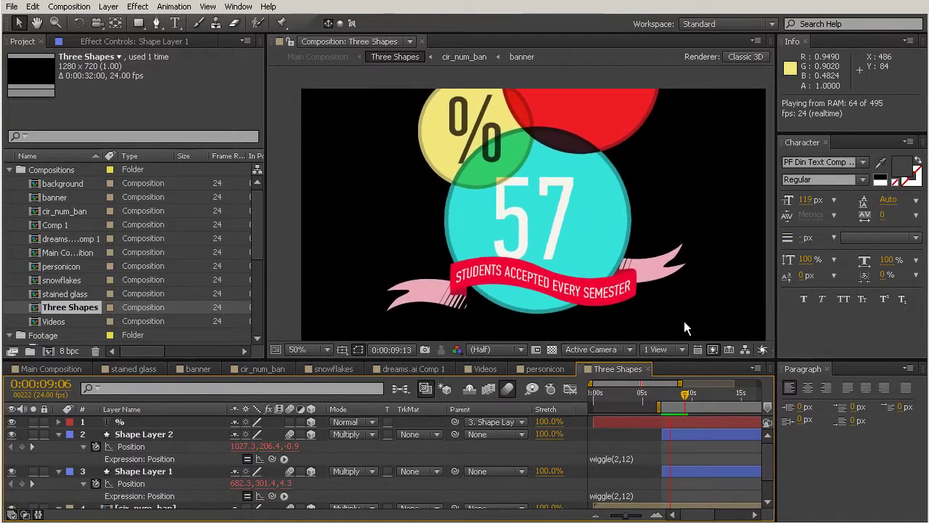
pyautogui.moveTo(684, 400)
pyautogui.mouseDown()
pyautogui.moveTo(671, 394)
pyautogui.moveTo(678, 401)
pyautogui.mouseUp()
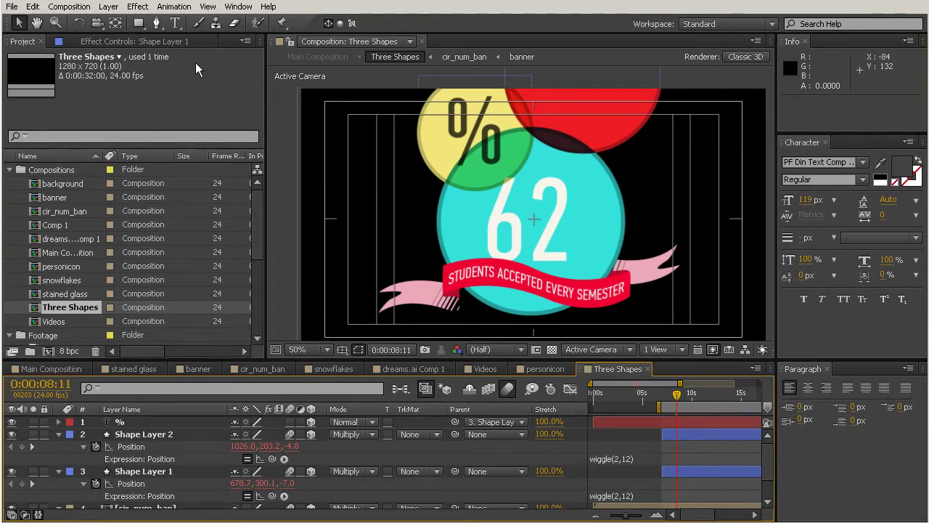
# - Bring up Effects & Presets, clear its search filter and look through the Behaviors animation presets
pyautogui.click(236, 8)
pyautogui.click(130, 104)
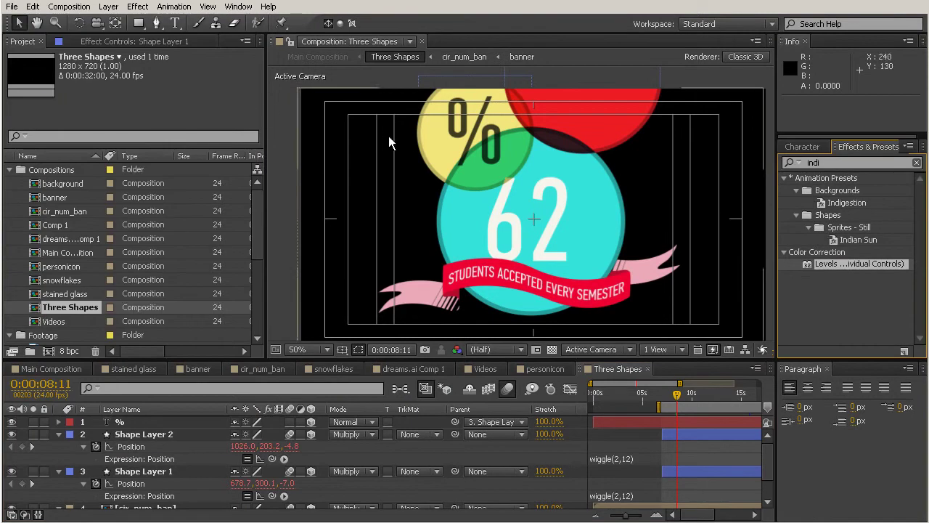
pyautogui.click(917, 163)
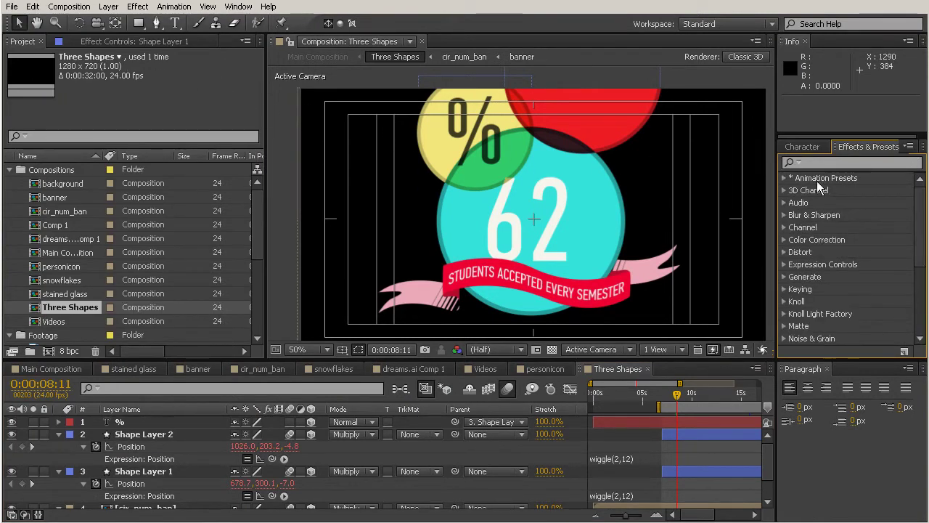
pyautogui.click(783, 178)
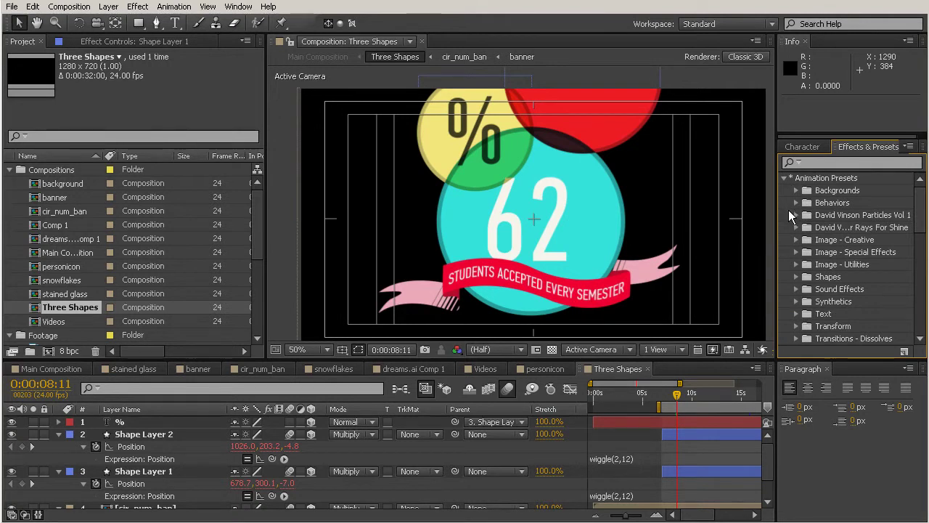
pyautogui.click(796, 203)
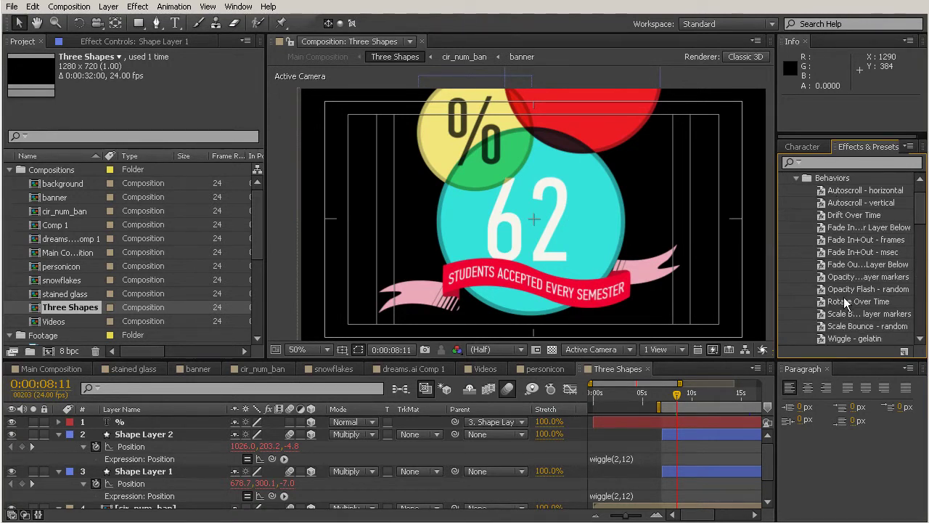
pyautogui.scroll(1, 904, 218)
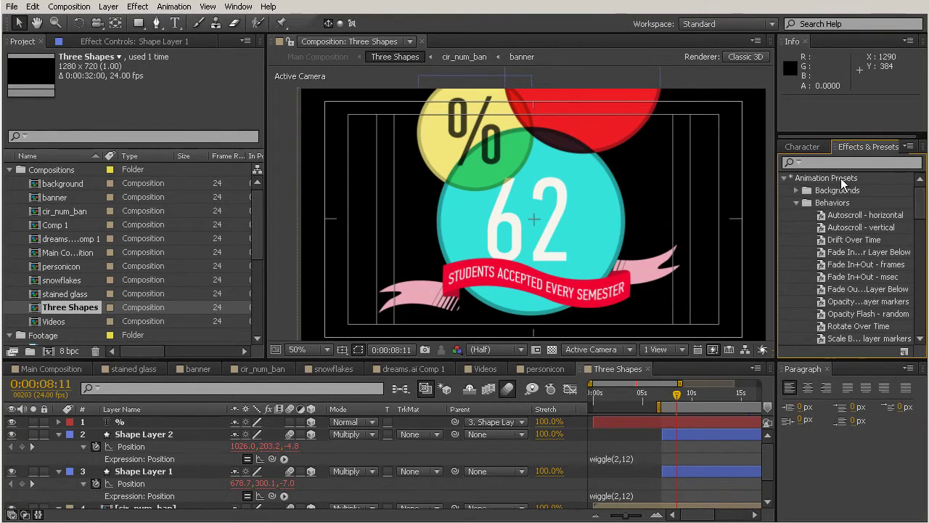
pyautogui.scroll(-3, 913, 218)
pyautogui.scroll(2, 919, 217)
pyautogui.scroll(2, 919, 217)
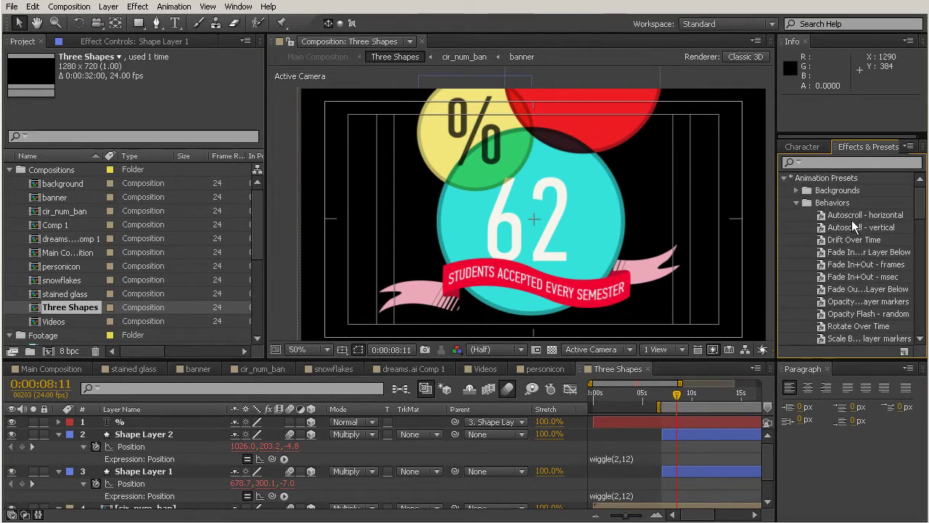